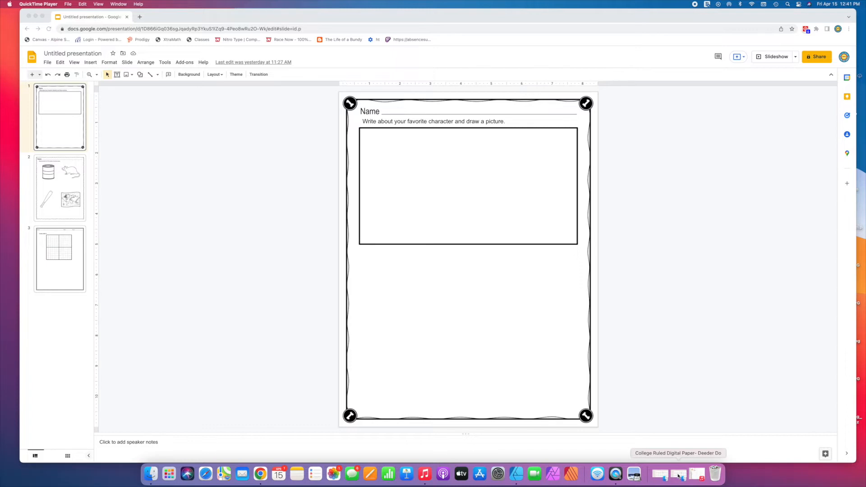
# Add College Ruled Portrait Black.png from the College Ruled Digital Paper folder to slide 1 so it covers the whole page
pyautogui.click(679, 475)
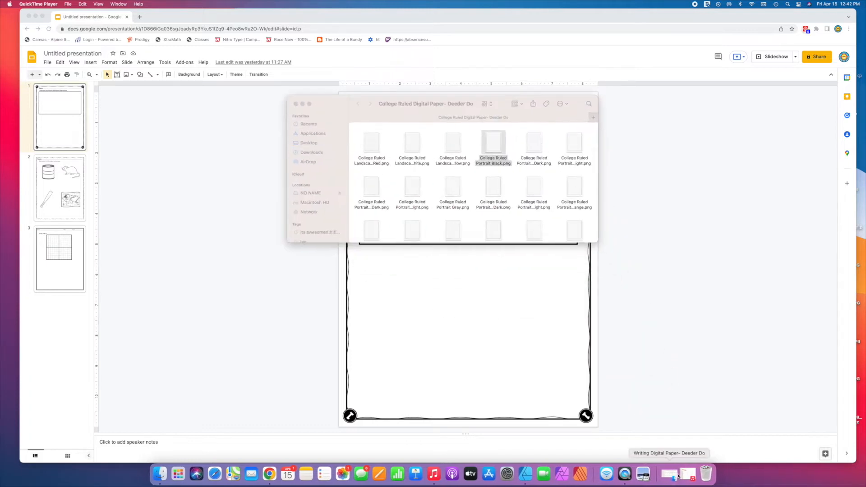
pyautogui.moveTo(388, 114); pyautogui.dragTo(601, 135)
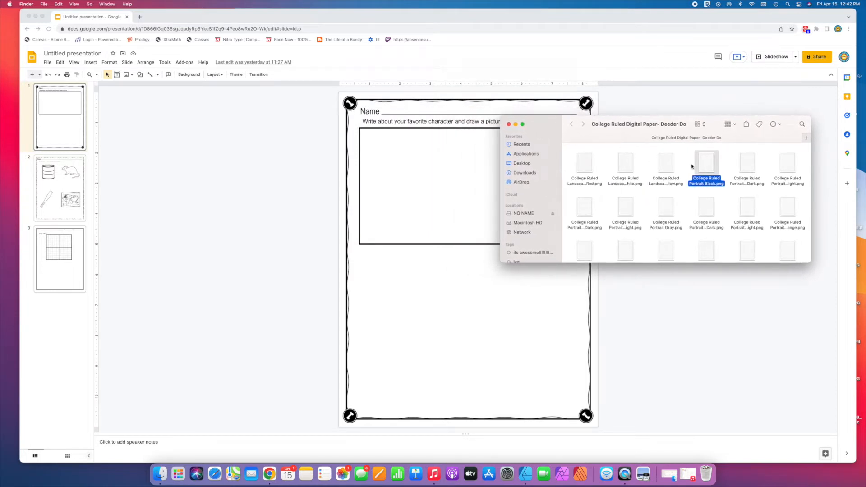
pyautogui.moveTo(625, 127); pyautogui.dragTo(660, 126)
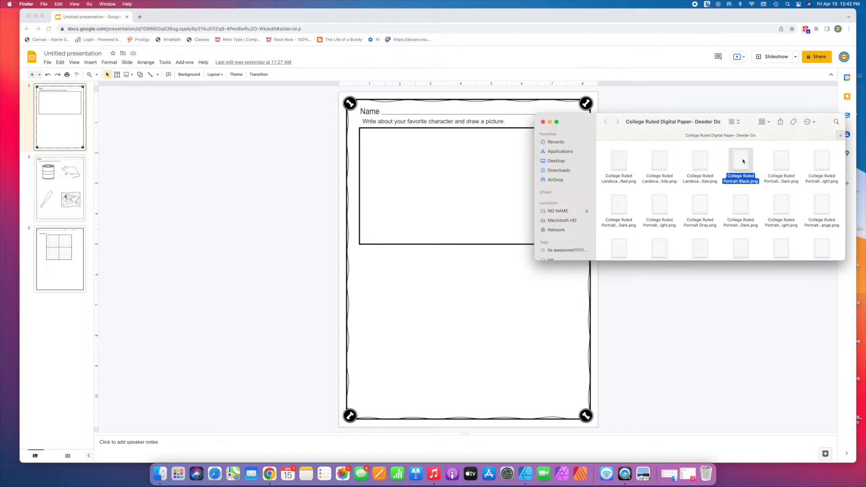
pyautogui.moveTo(743, 160); pyautogui.dragTo(468, 260)
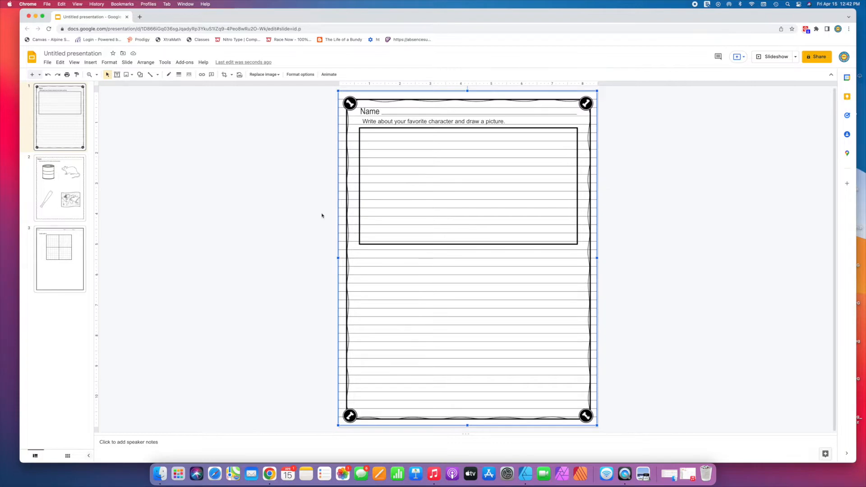
# Crop the lined paper to the area below the picture box and inside the border, and nudge it slightly upward
pyautogui.click(225, 75)
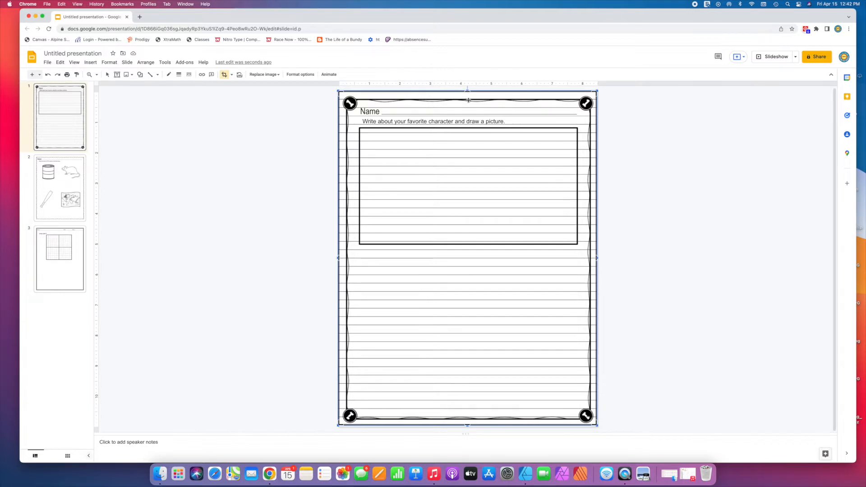
pyautogui.moveTo(467, 91); pyautogui.dragTo(455, 252)
pyautogui.moveTo(469, 425); pyautogui.dragTo(469, 414)
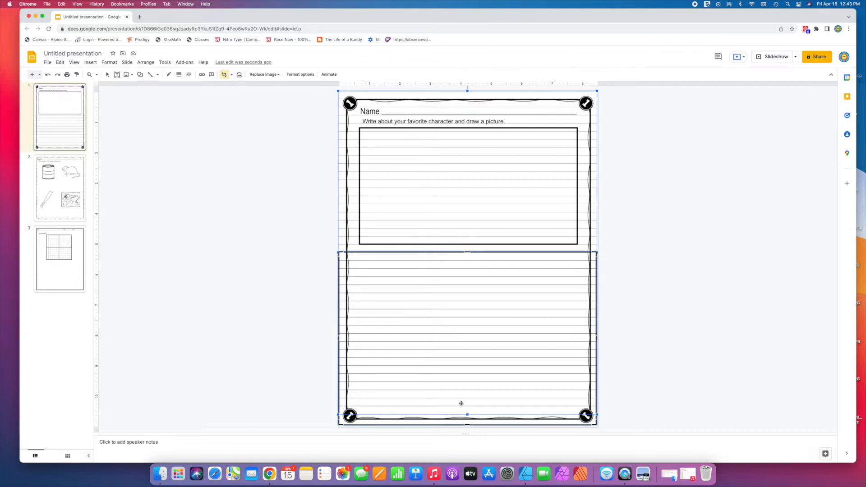
pyautogui.press('super+z')
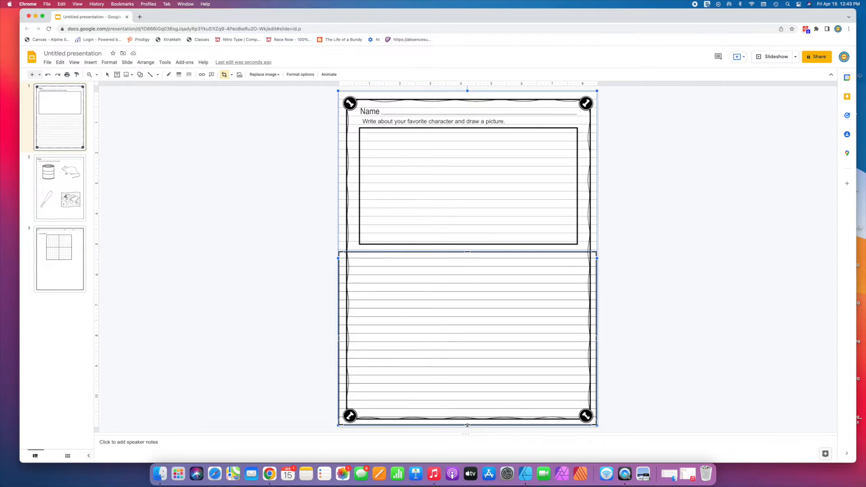
pyautogui.moveTo(468, 425); pyautogui.dragTo(468, 416)
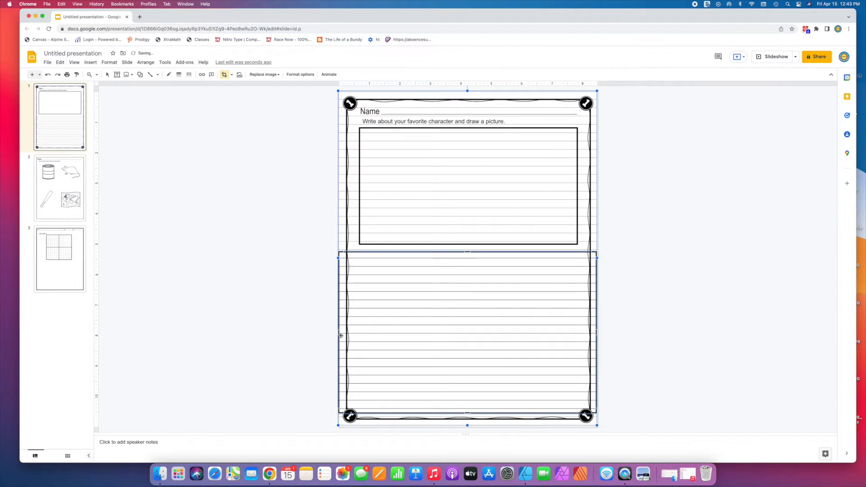
pyautogui.moveTo(339, 332); pyautogui.dragTo(354, 331)
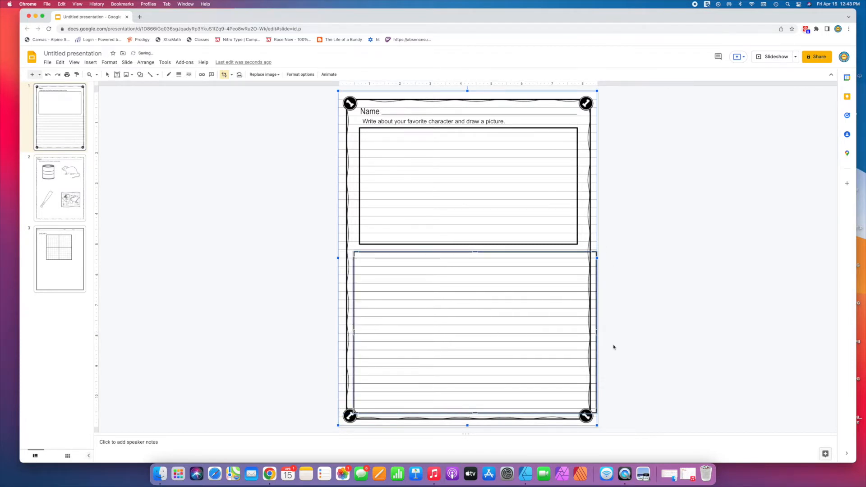
pyautogui.moveTo(596, 331); pyautogui.dragTo(583, 333)
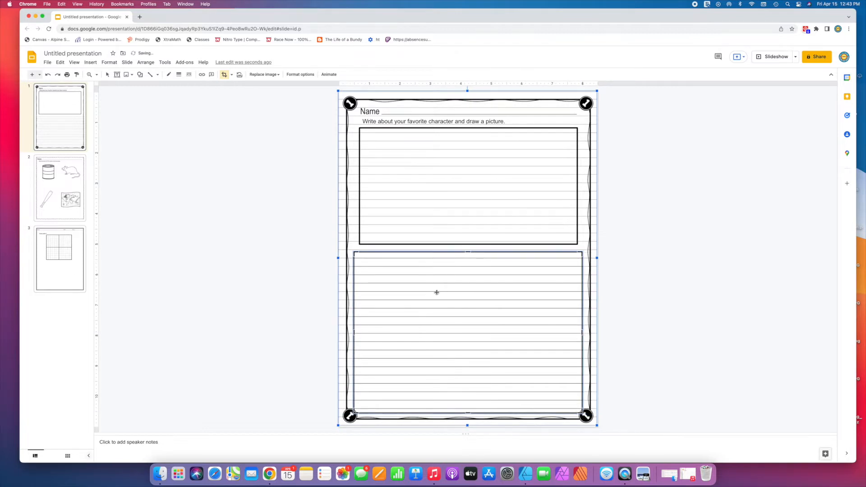
pyautogui.click(315, 212)
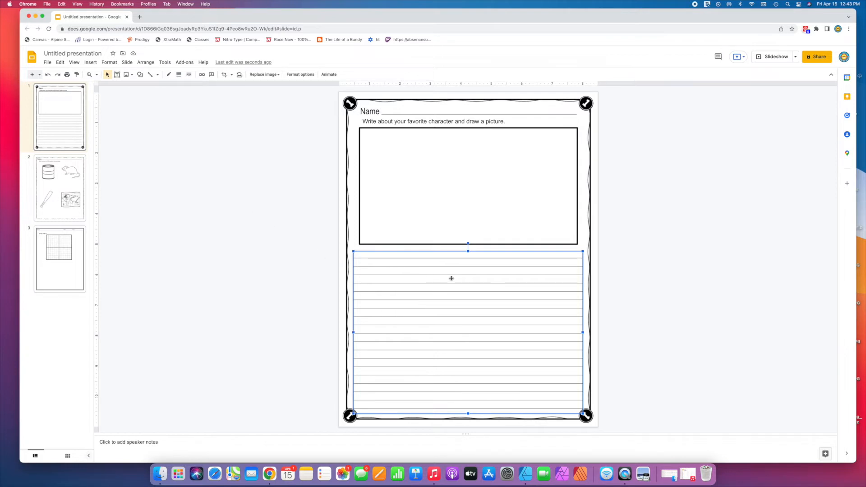
pyautogui.moveTo(461, 284); pyautogui.dragTo(463, 286)
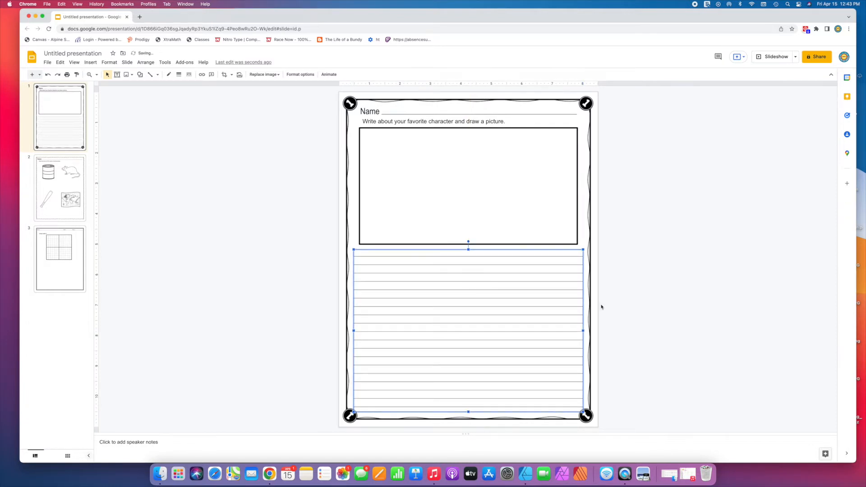
pyautogui.click(620, 309)
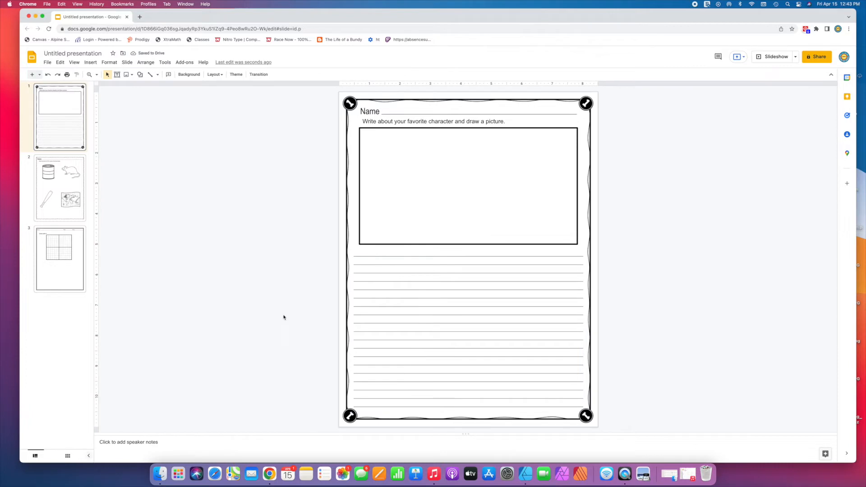
# Add a dashed handwriting-paper image from the Writing Digital Paper folder to slide 2, with its upper edge at the can's base
pyautogui.click(65, 191)
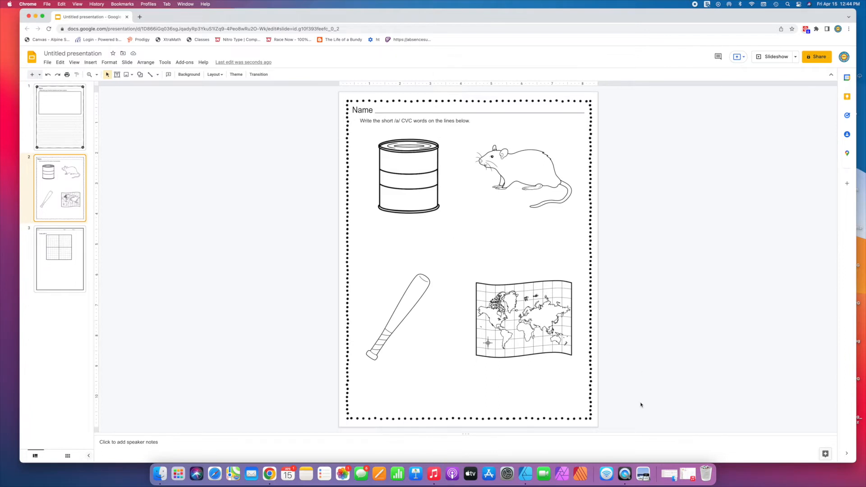
pyautogui.click(669, 475)
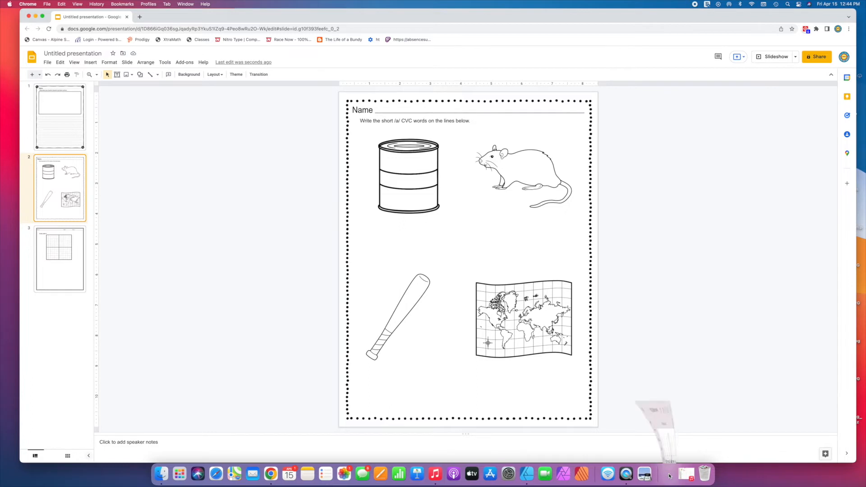
pyautogui.moveTo(445, 99); pyautogui.dragTo(682, 108)
pyautogui.moveTo(721, 140); pyautogui.dragTo(467, 232)
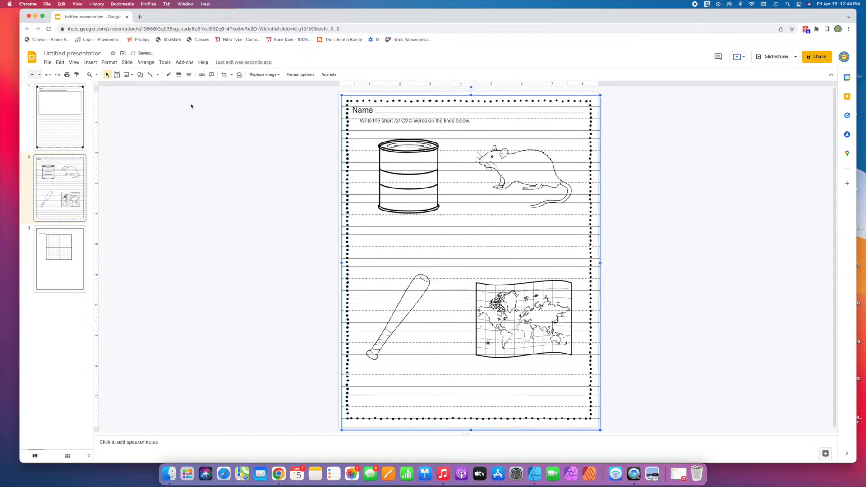
pyautogui.moveTo(460, 271); pyautogui.dragTo(460, 286)
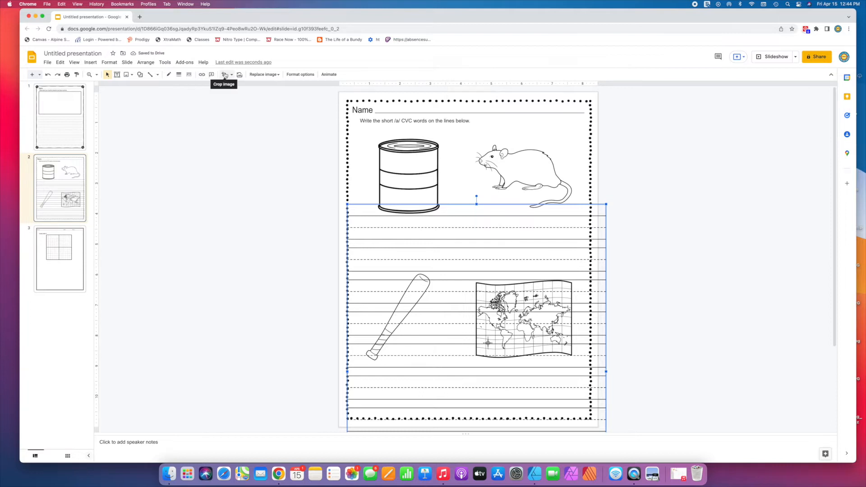
# Crop the handwriting paper to a single set of dashed writing lines beneath the can, about half the page wide
pyautogui.click(224, 75)
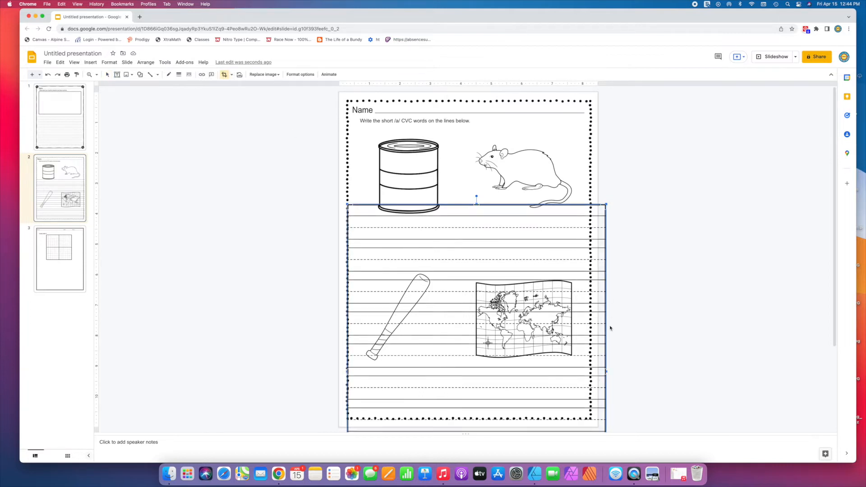
pyautogui.moveTo(606, 372); pyautogui.dragTo(465, 371)
pyautogui.moveTo(407, 205); pyautogui.dragTo(408, 214)
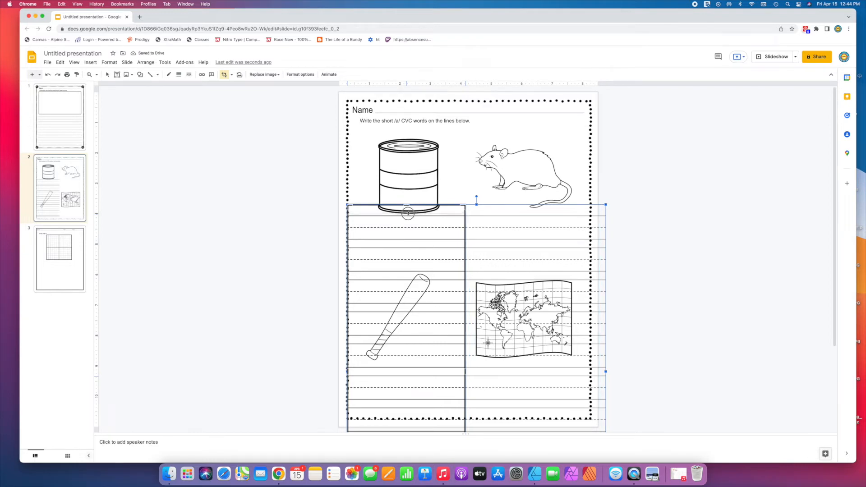
pyautogui.scroll(-5, 408, 216)
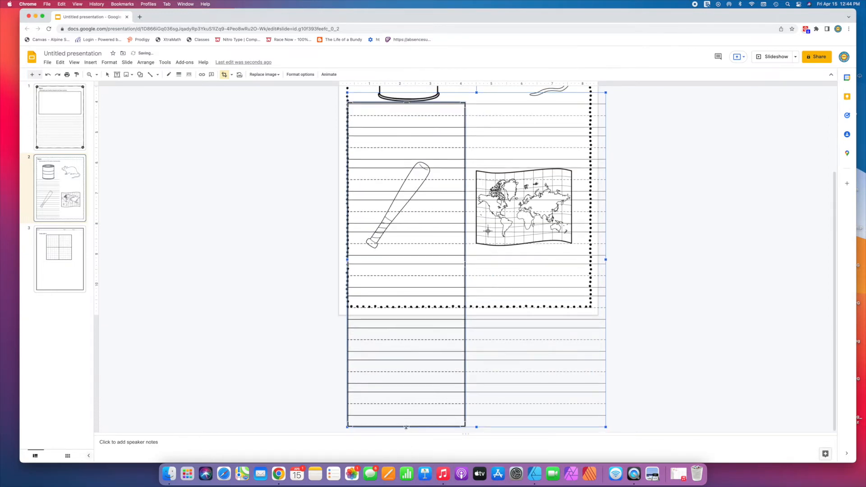
pyautogui.moveTo(404, 137); pyautogui.dragTo(404, 131)
pyautogui.scroll(-5, 404, 131)
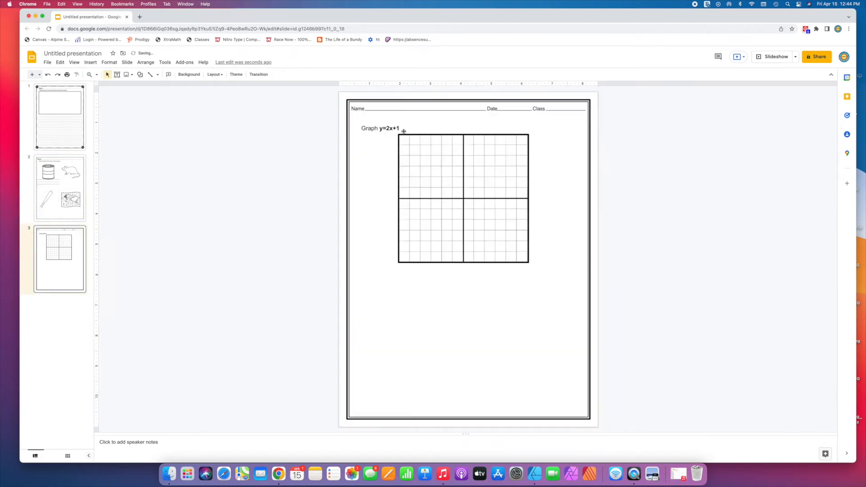
pyautogui.scroll(5, 267, 158)
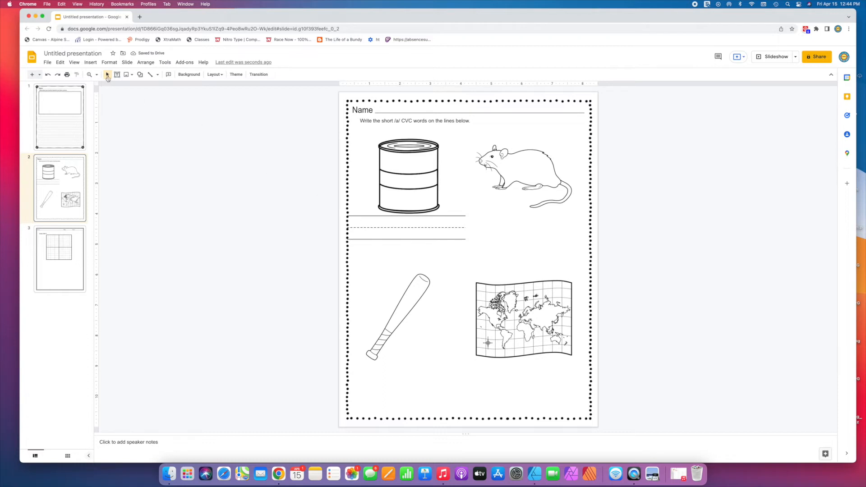
# Trim the width of the writing lines slightly and center them under the can, inside the dotted border
pyautogui.click(406, 227)
pyautogui.moveTo(406, 227); pyautogui.dragTo(410, 232)
pyautogui.click(224, 75)
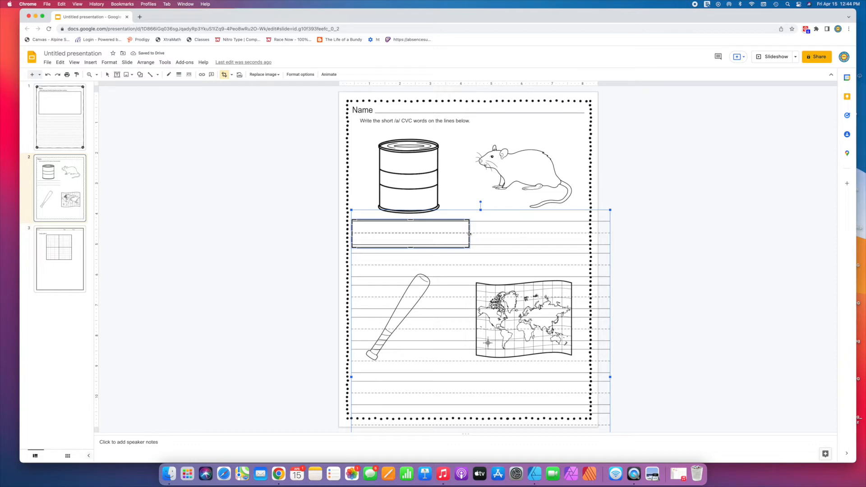
pyautogui.moveTo(469, 234); pyautogui.dragTo(462, 235)
pyautogui.click(284, 178)
pyautogui.click(409, 239)
pyautogui.moveTo(405, 236); pyautogui.dragTo(408, 237)
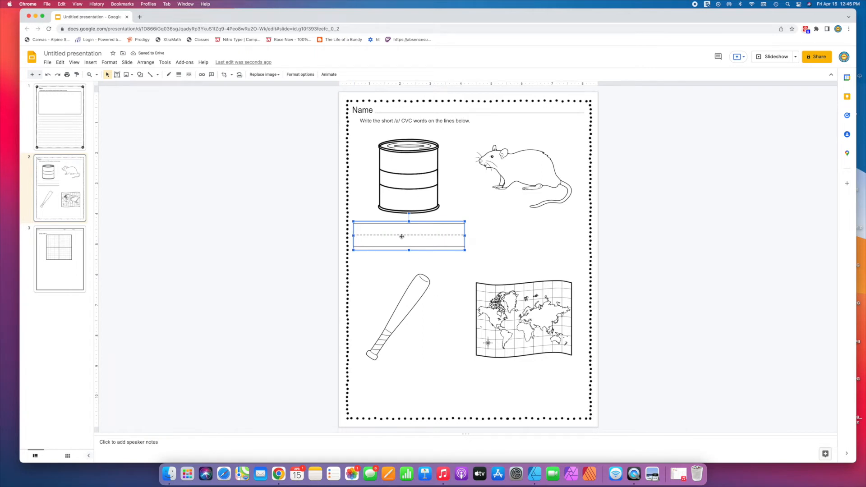
# Copy the writing lines and place the duplicate below the rat, level with the lines under the can
pyautogui.rightClick(402, 239)
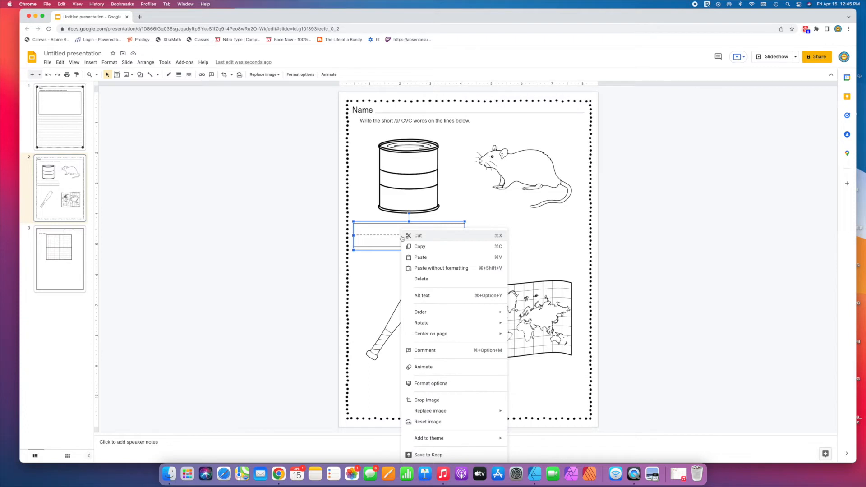
pyautogui.click(425, 247)
pyautogui.rightClick(409, 237)
pyautogui.click(428, 257)
pyautogui.moveTo(411, 238); pyautogui.dragTo(499, 232)
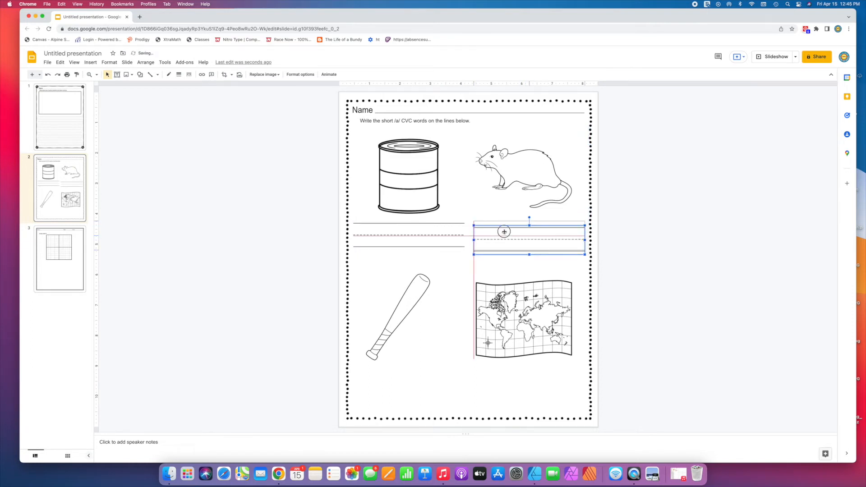
# Paste two more copies of the writing lines and place one below the bat and the other below the map
pyautogui.rightClick(413, 233)
pyautogui.click(430, 256)
pyautogui.moveTo(416, 238); pyautogui.dragTo(406, 379)
pyautogui.rightClick(409, 378)
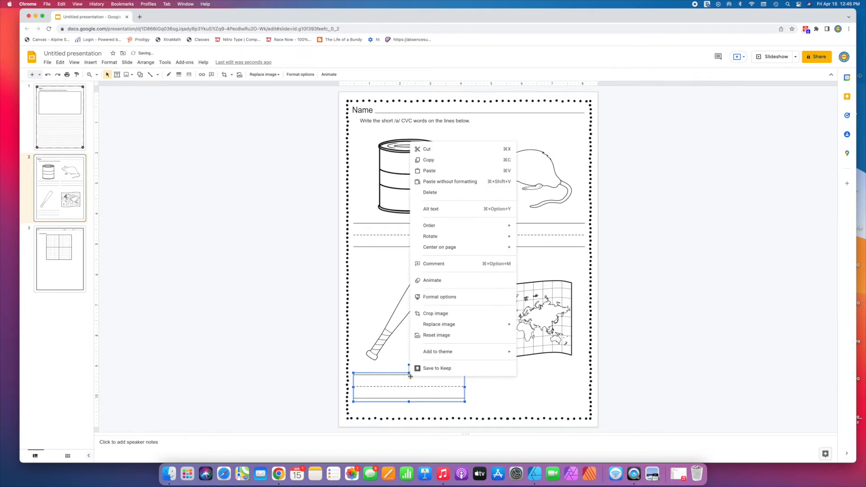
pyautogui.click(439, 181)
pyautogui.moveTo(416, 250); pyautogui.dragTo(521, 388)
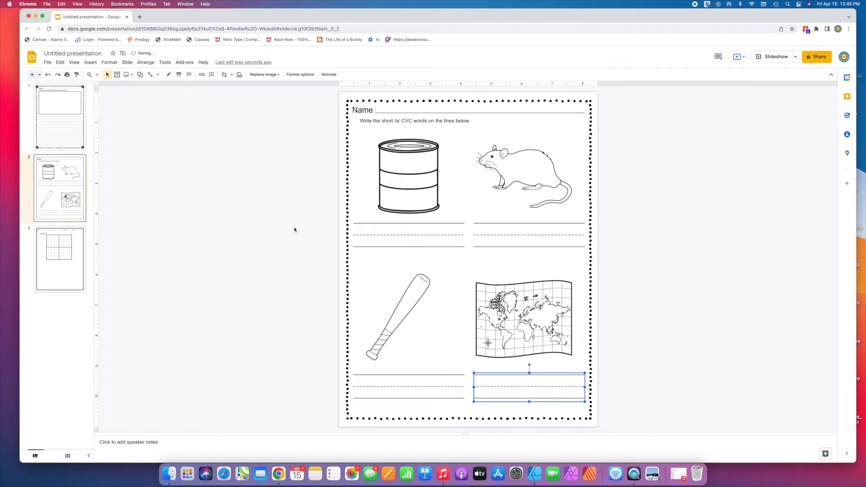
pyautogui.click(154, 144)
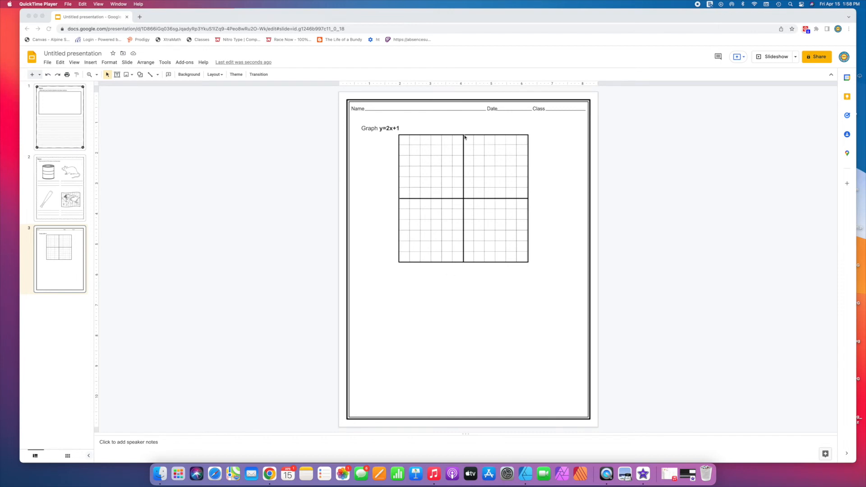
pyautogui.click(141, 75)
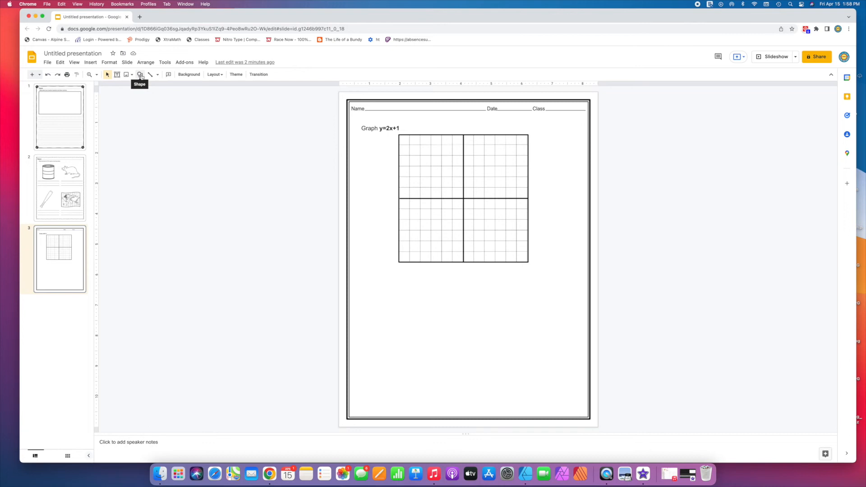
pyautogui.click(141, 75)
pyautogui.moveTo(154, 88)
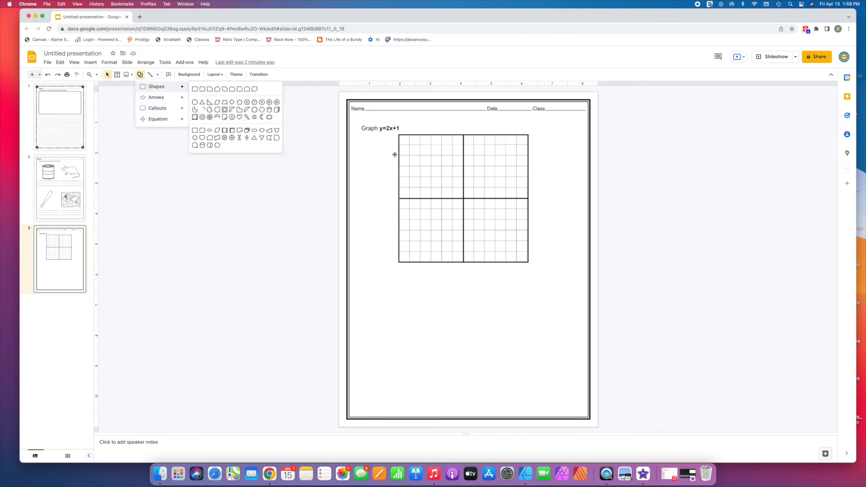
pyautogui.click(381, 155)
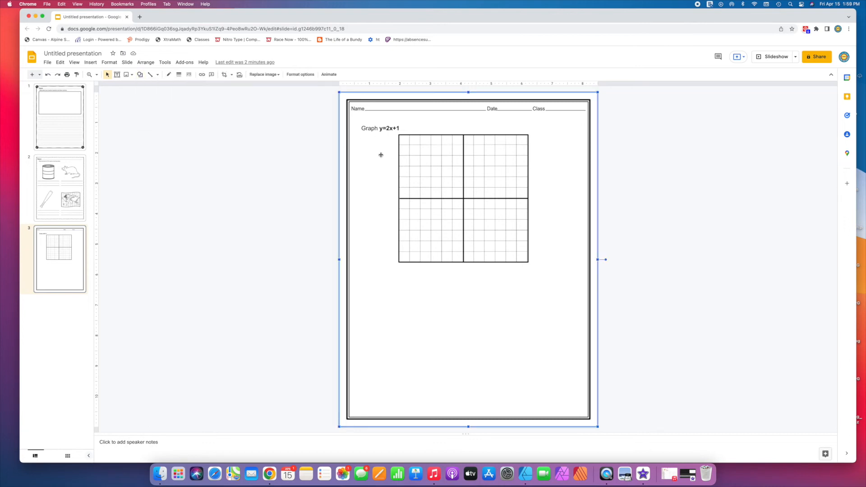
# Fill the outer square of the coordinate grid on slide 3 with solid blue
pyautogui.click(406, 137)
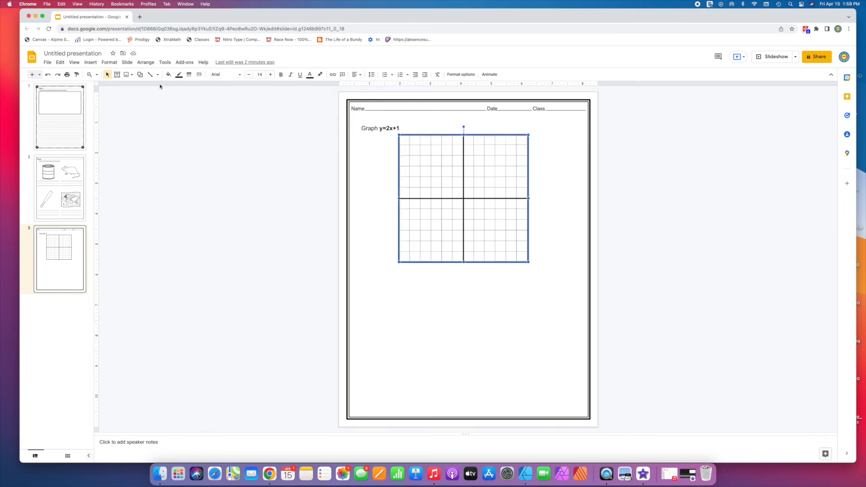
pyautogui.click(170, 75)
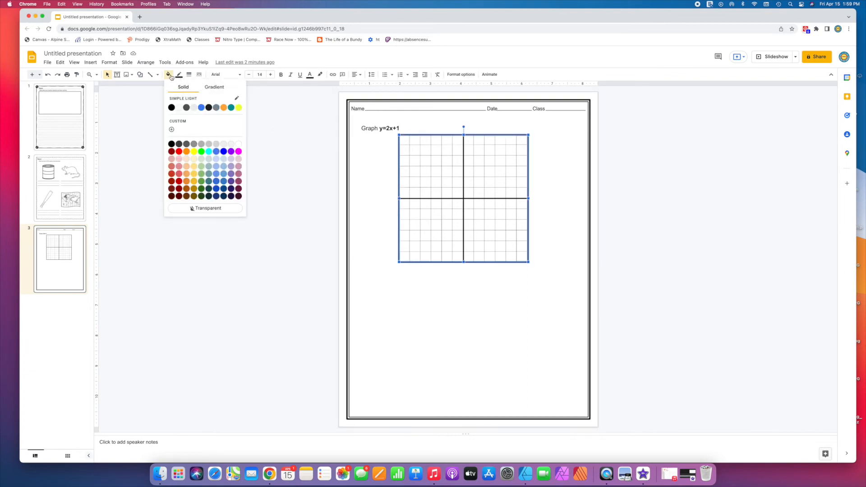
pyautogui.click(202, 108)
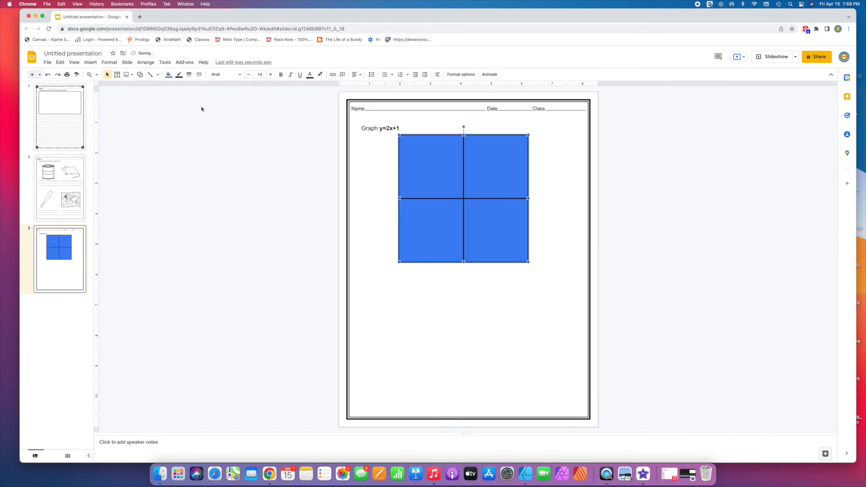
# Make the fill of the coordinate grid's outer square transparent and set its border weight to 3px
pyautogui.click(168, 77)
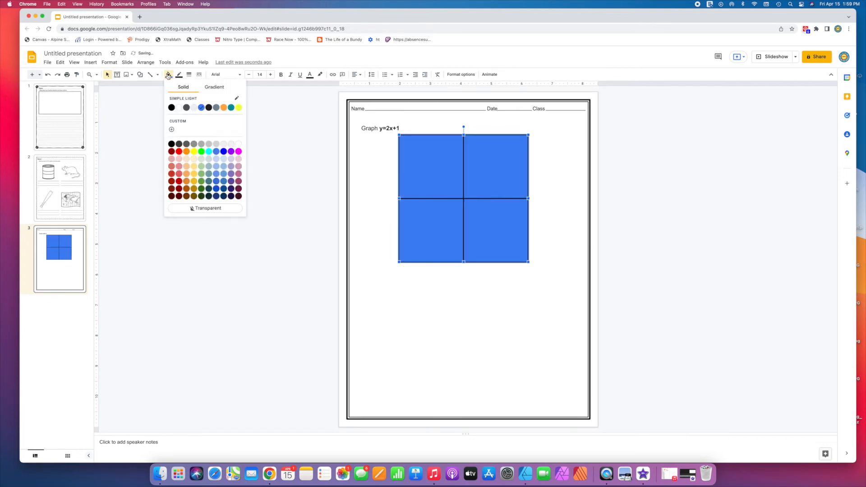
pyautogui.click(194, 208)
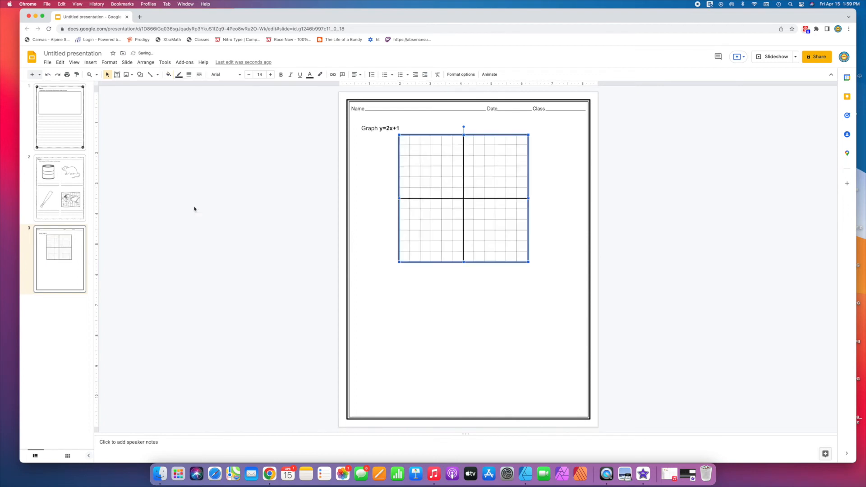
pyautogui.click(179, 76)
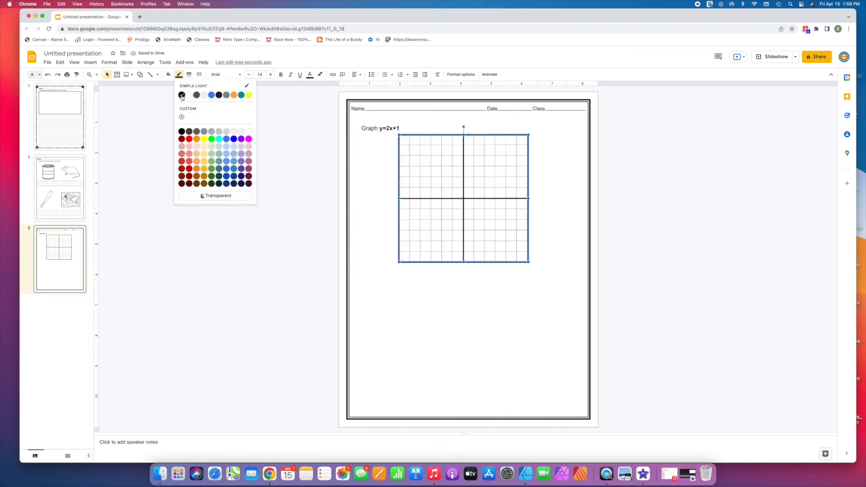
pyautogui.click(189, 75)
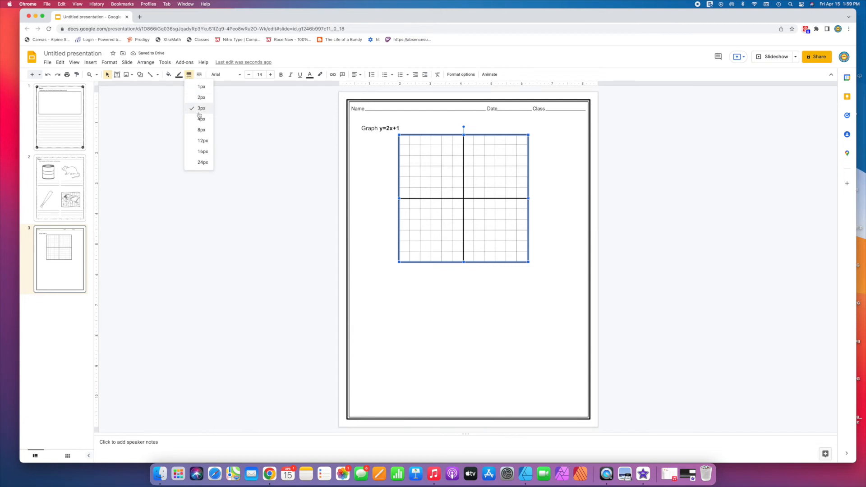
pyautogui.click(201, 97)
pyautogui.click(189, 74)
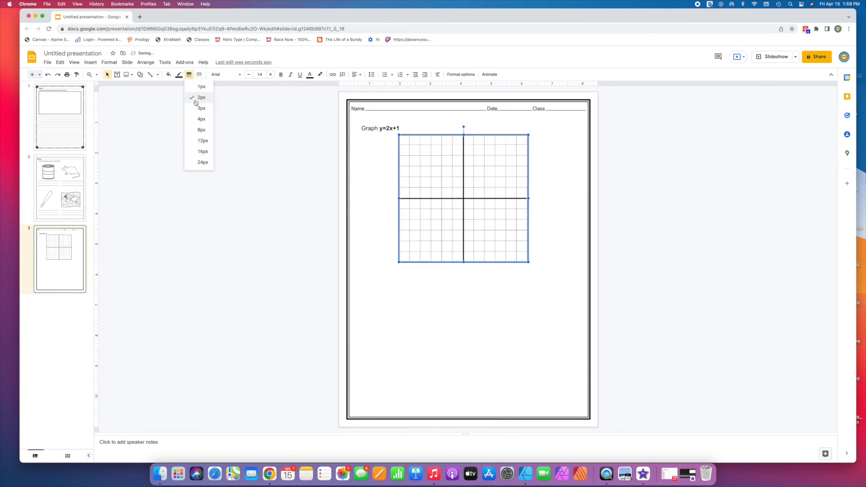
pyautogui.click(197, 108)
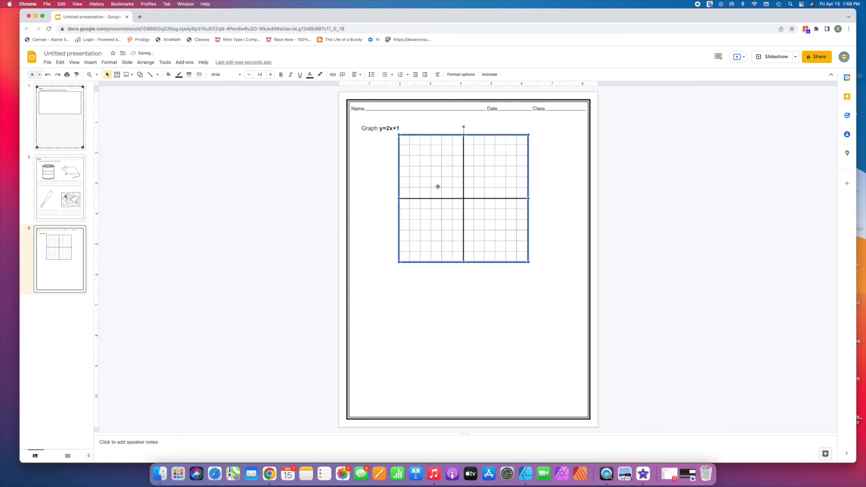
# Set the line weight of the grid's vertical axis to 3px
pyautogui.click(463, 181)
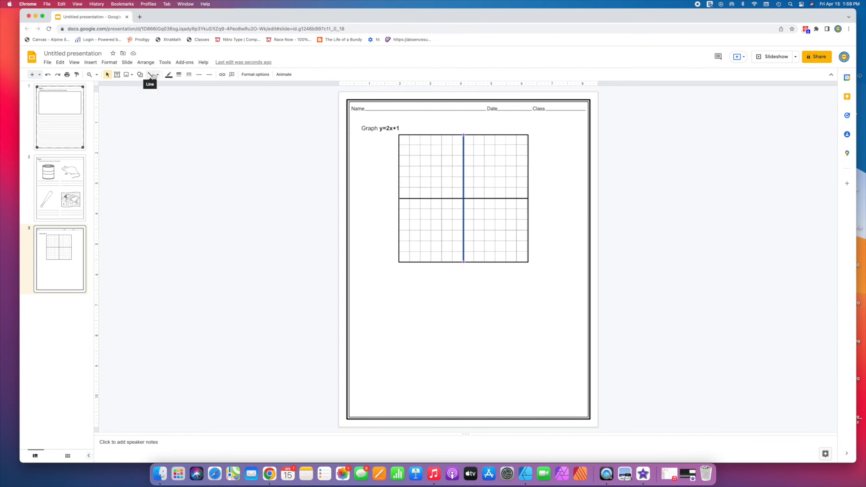
pyautogui.click(179, 75)
pyautogui.click(187, 109)
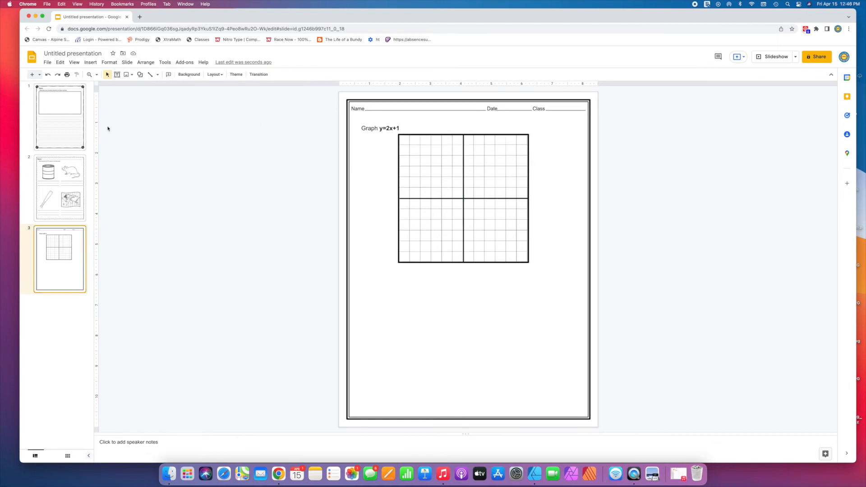